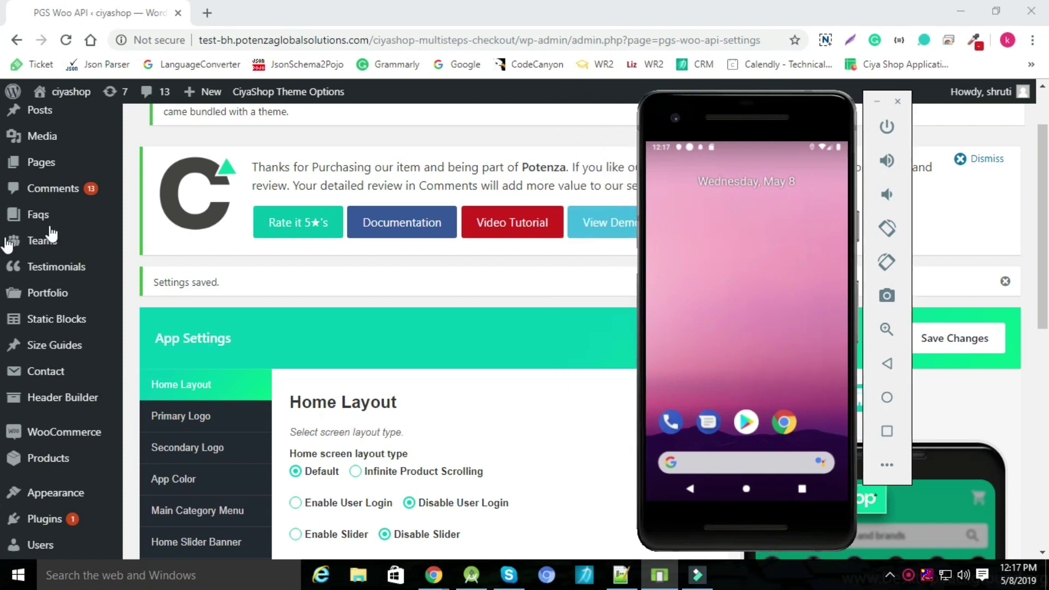
Step: Reload CiyaShop App Settings at Home Layout, showing Default layout and slider disabled
scroll(51, 234, down, 7)
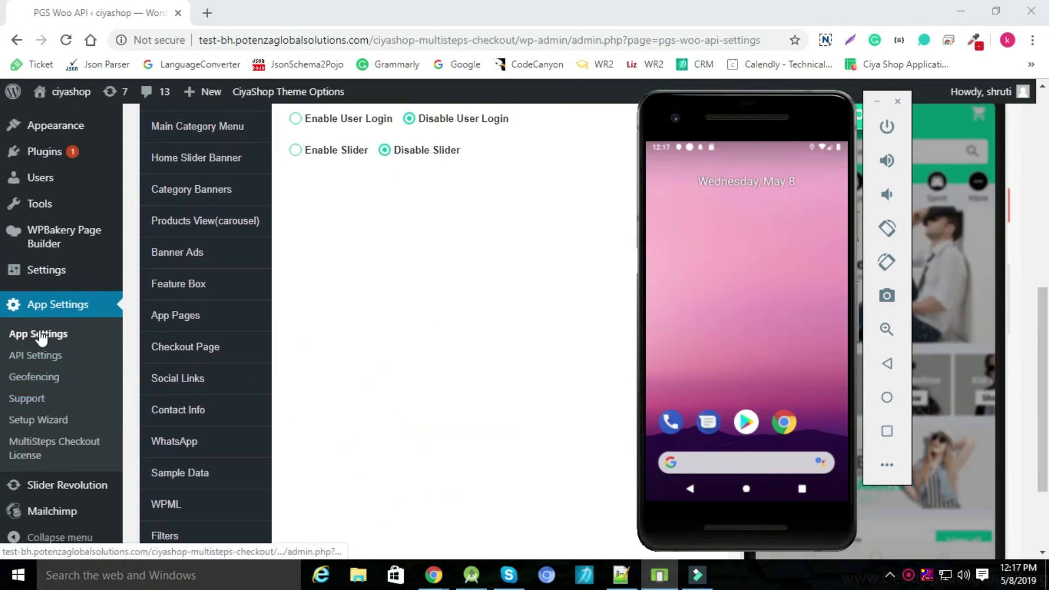
click(40, 335)
scroll(470, 274, down, 2)
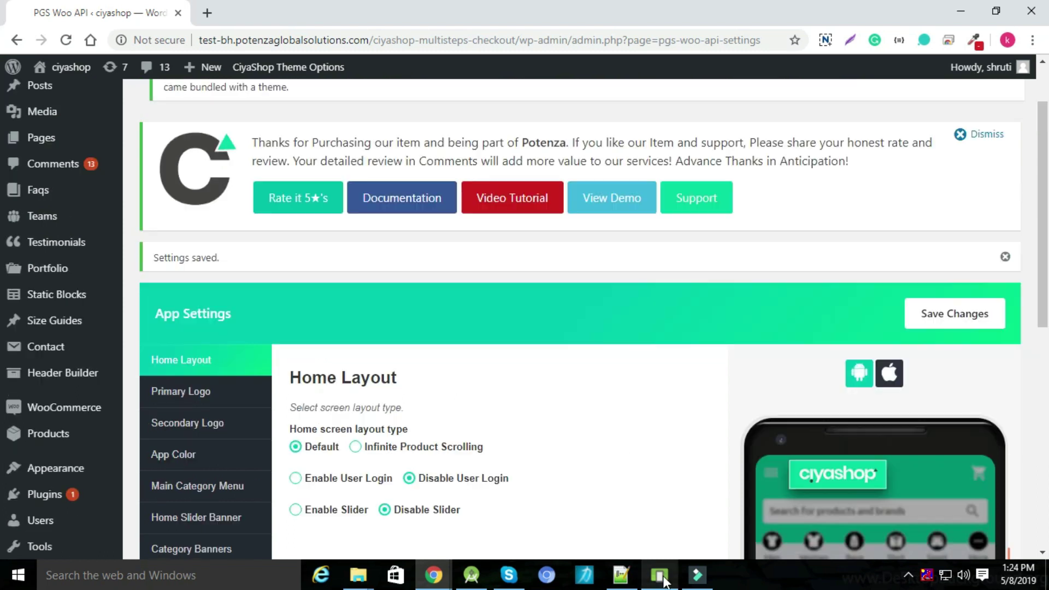
Step: Launch the Ciyashop app in the emulator and swipe through its default home screen
click(660, 575)
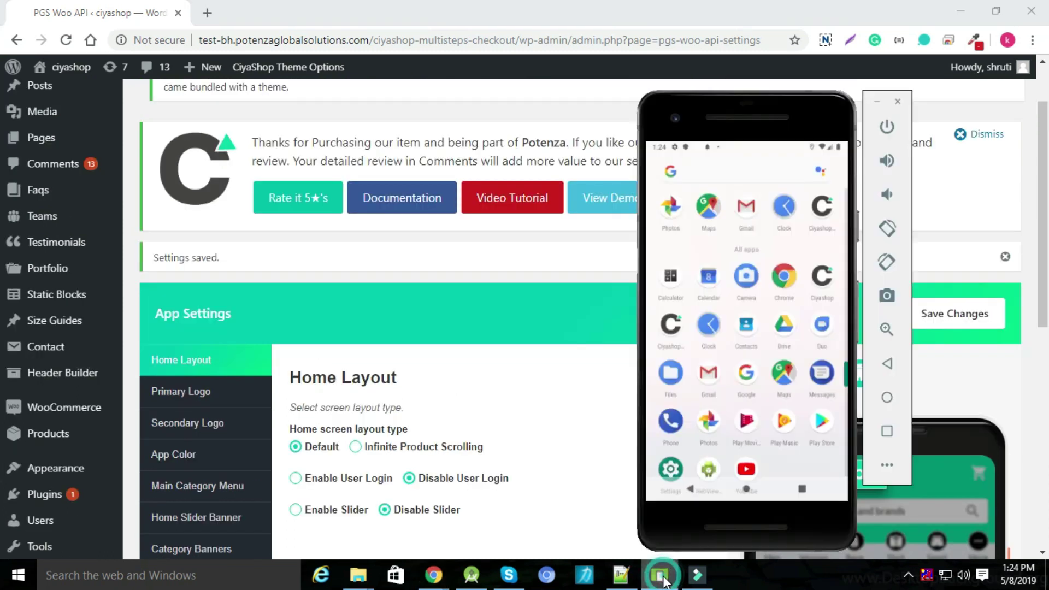
click(662, 336)
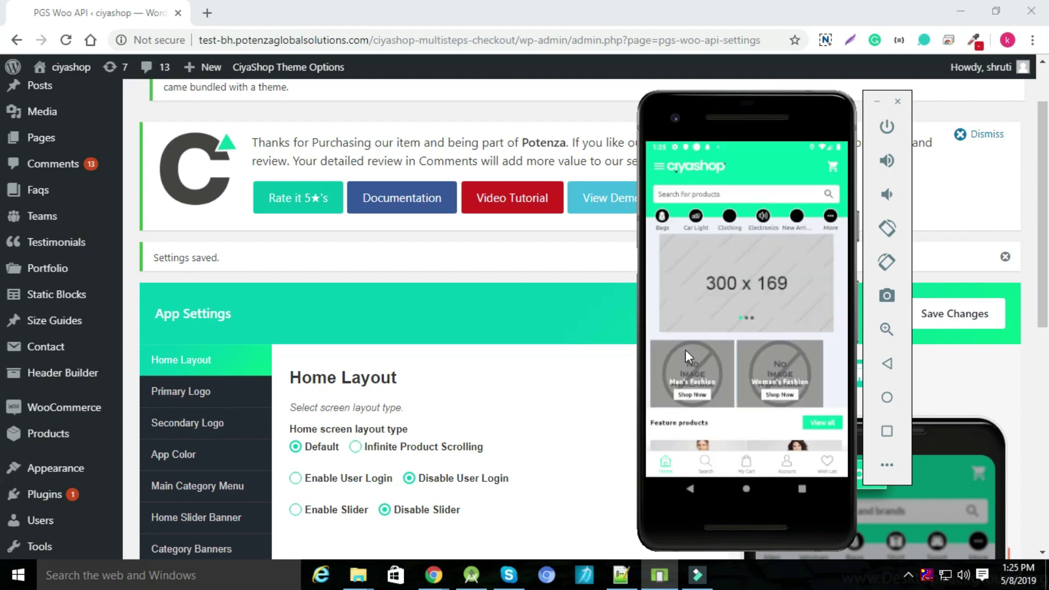
drag(723, 288, 723, 208)
drag(704, 382, 723, 214)
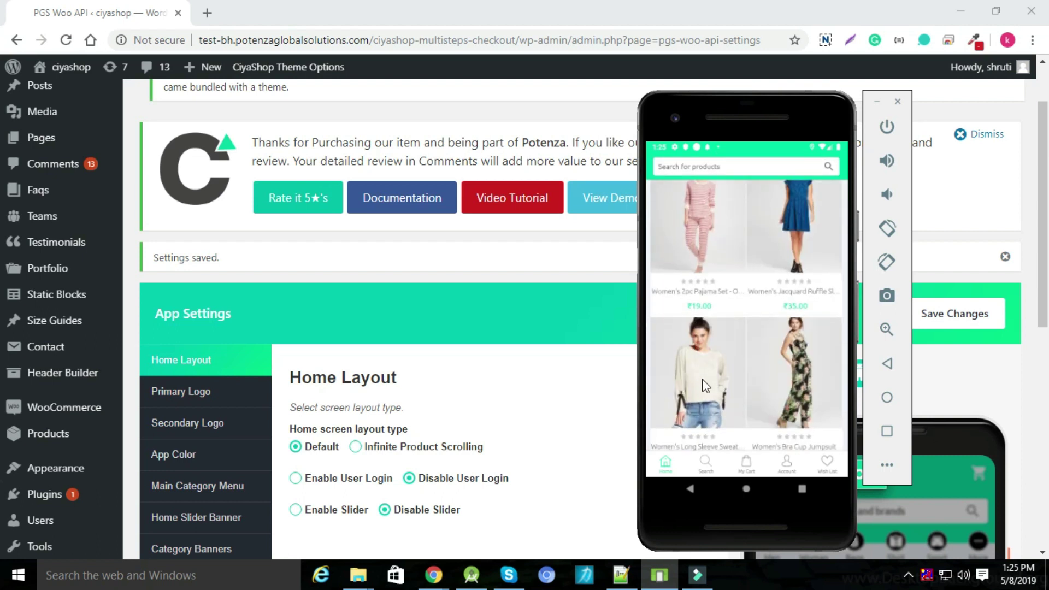
drag(703, 379, 801, 119)
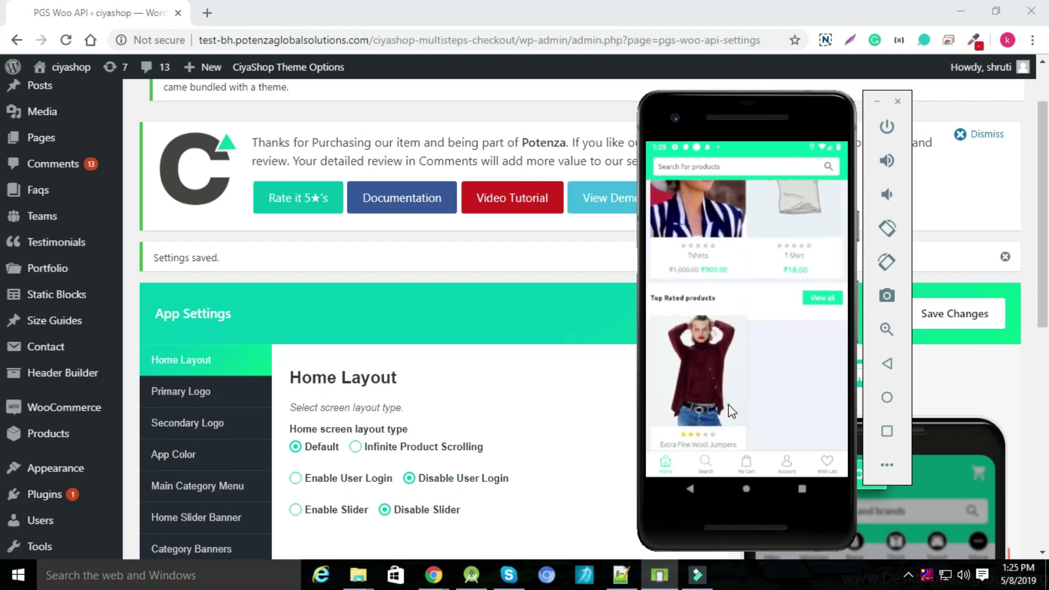
Step: Scroll down to Top Rated products, then save Infinite Product Scrolling as the home layout
drag(729, 404, 727, 223)
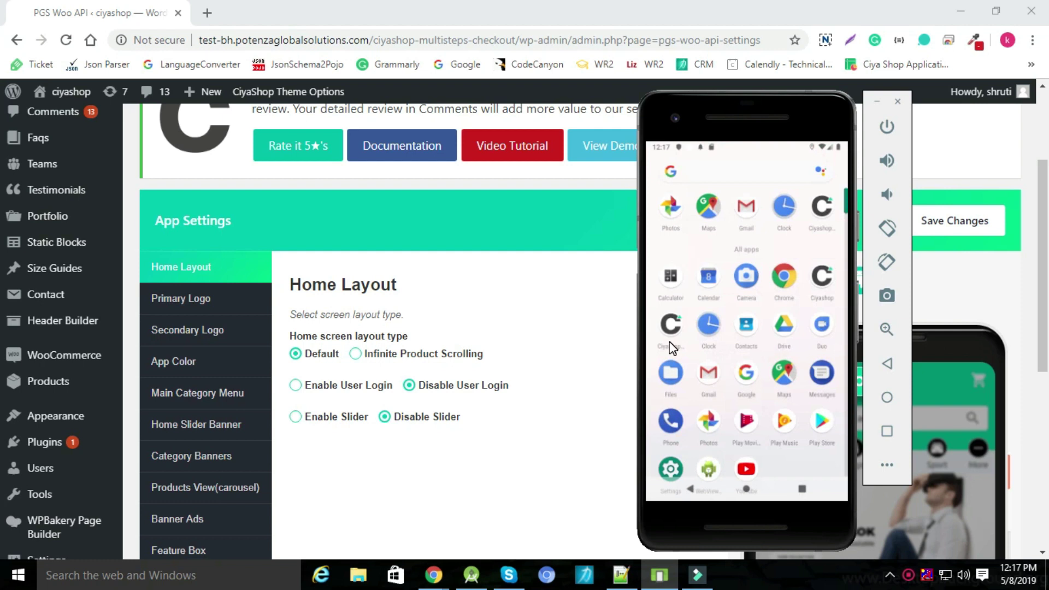
click(355, 354)
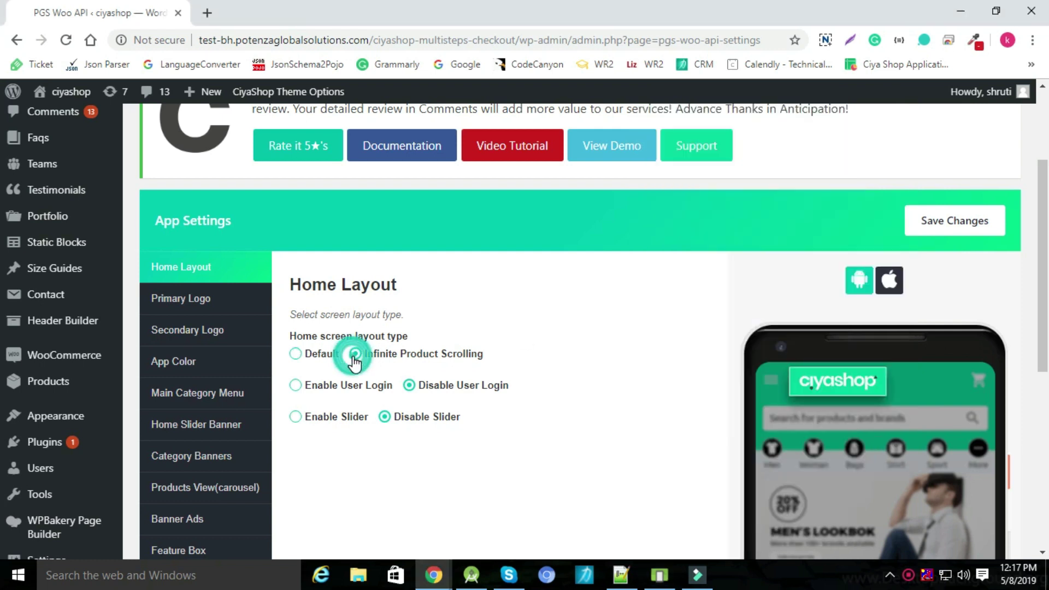
click(952, 223)
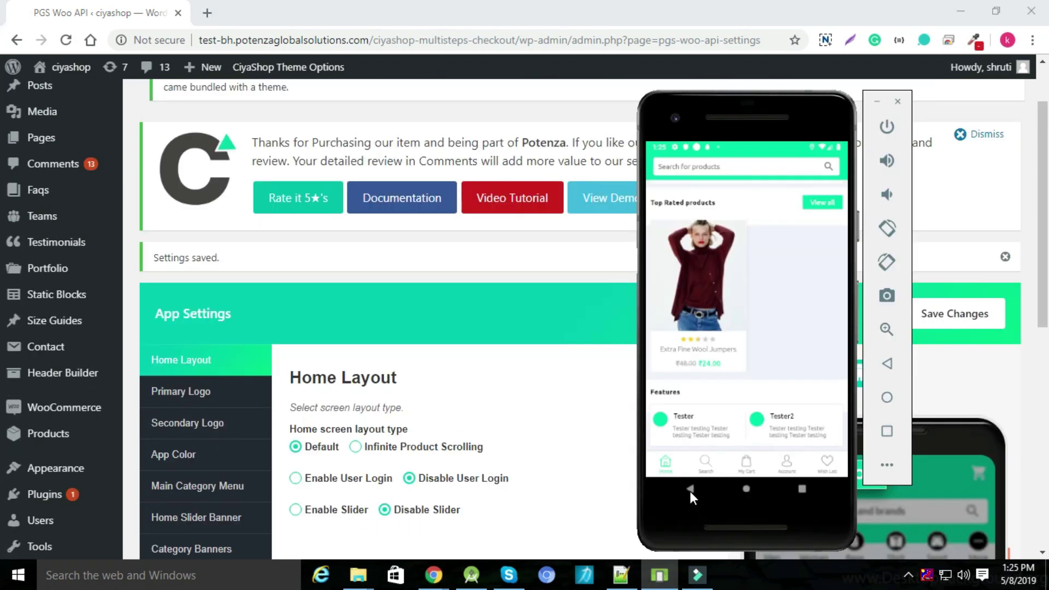
Step: Exit the Ciyashop app with Back twice and relaunch it
click(691, 490)
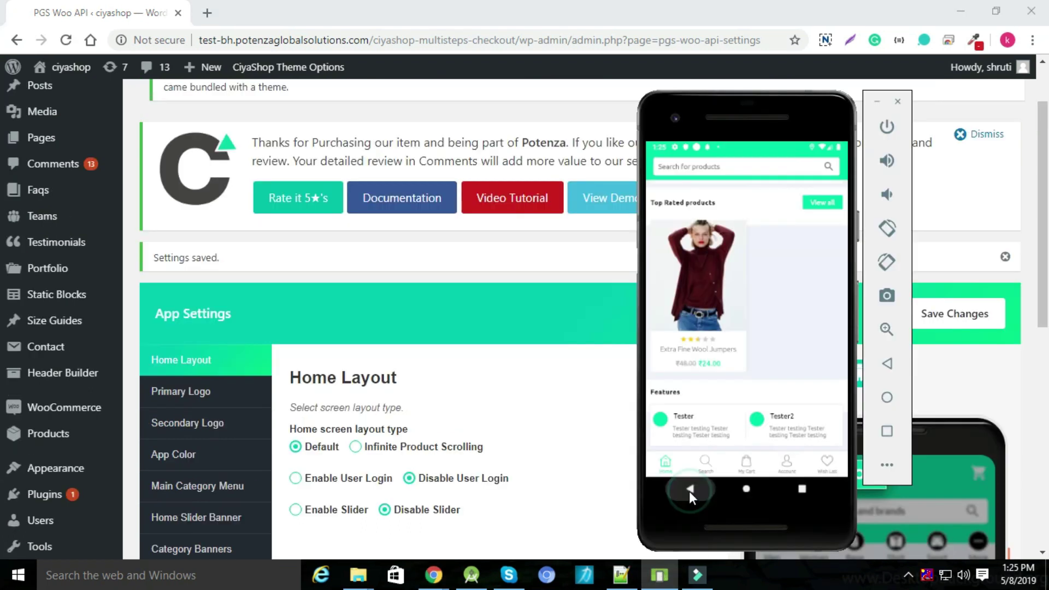
click(691, 490)
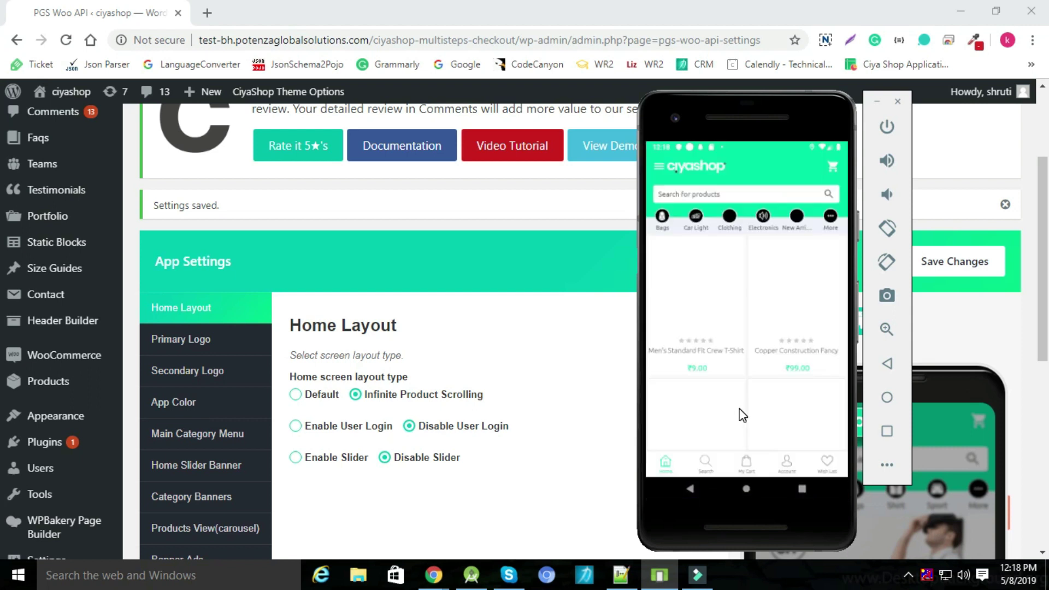
drag(734, 414, 730, 277)
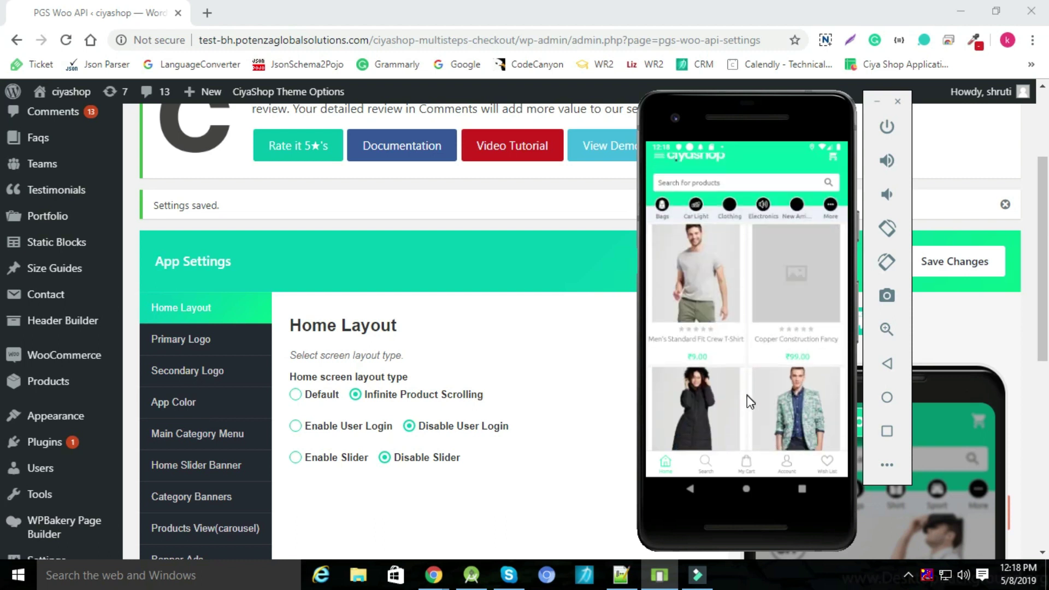
Step: Scroll through the two-column product grid as it keeps loading more items
drag(746, 395, 726, 210)
drag(733, 398, 725, 189)
scroll(740, 323, down, 3)
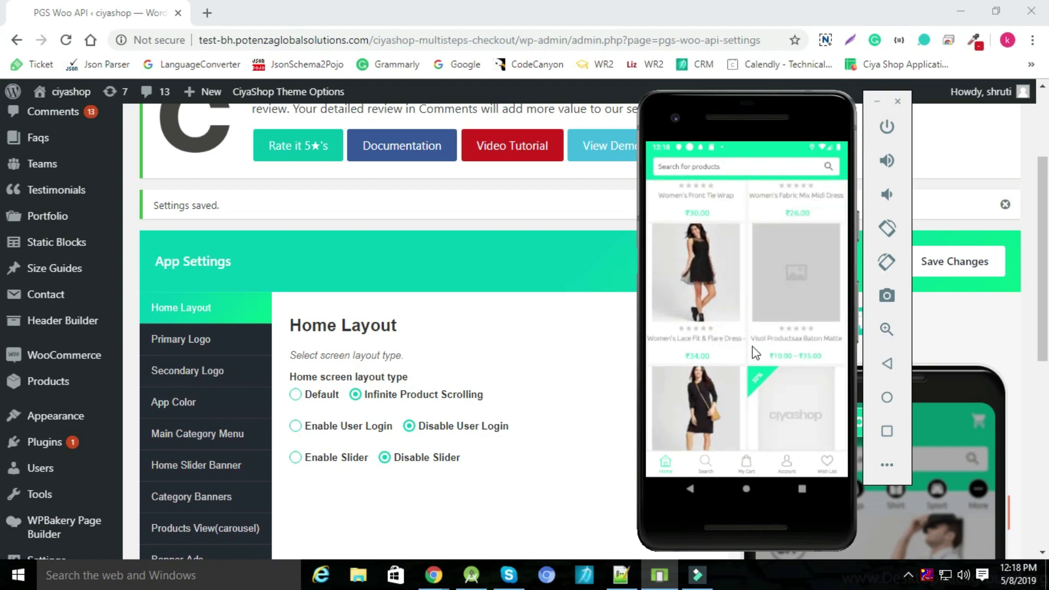
scroll(785, 347, down, 5)
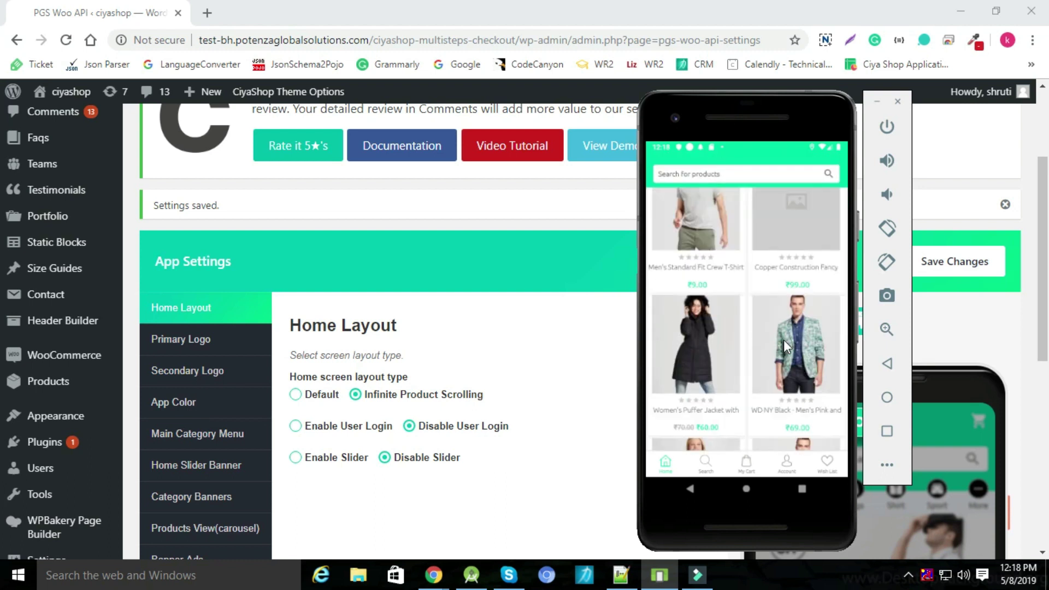
scroll(784, 340, down, 5)
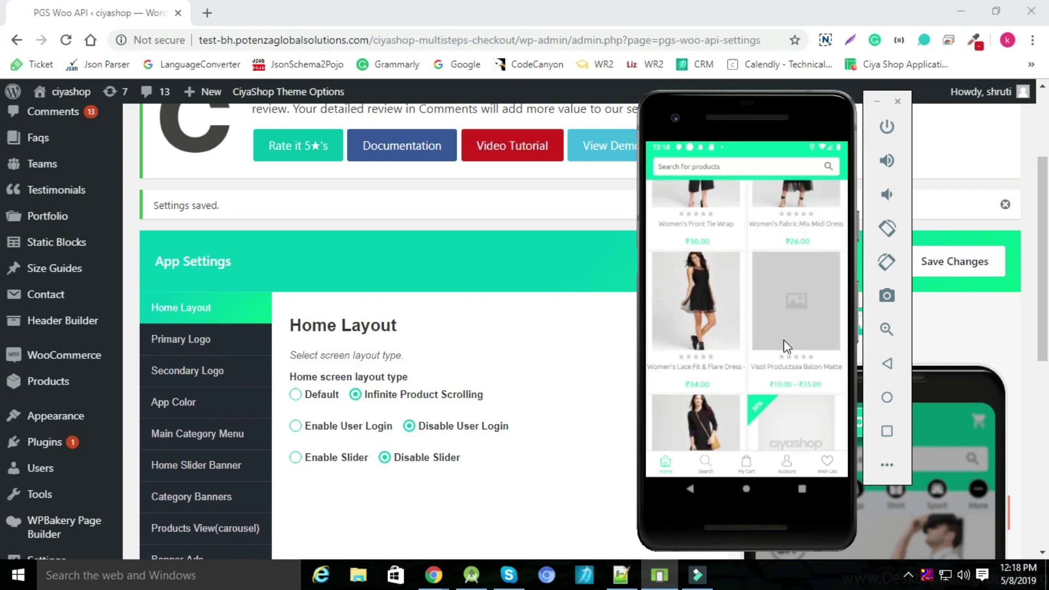
scroll(787, 347, down, 2)
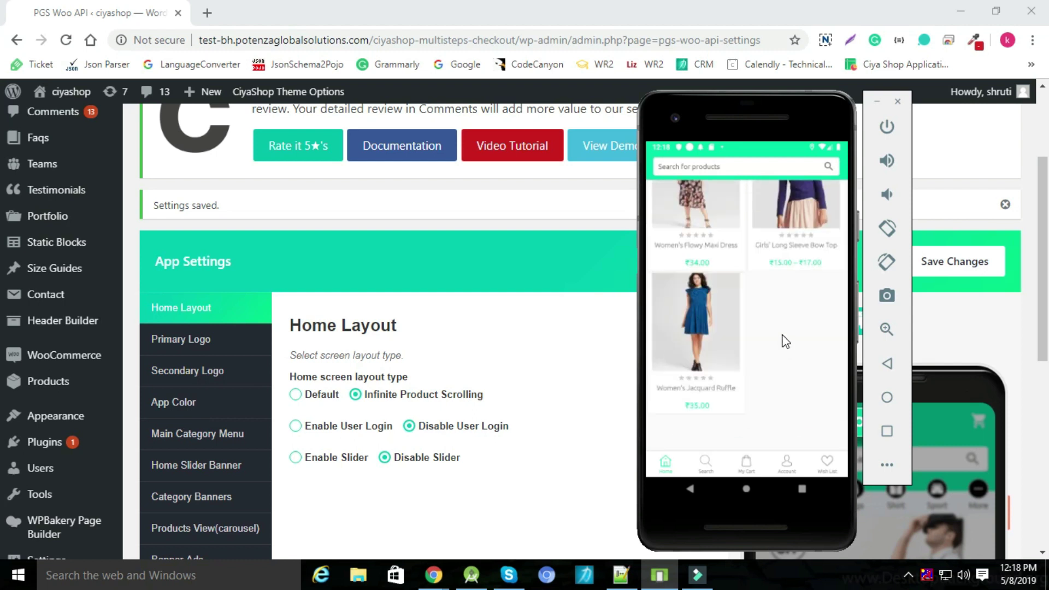
scroll(784, 339, down, 3)
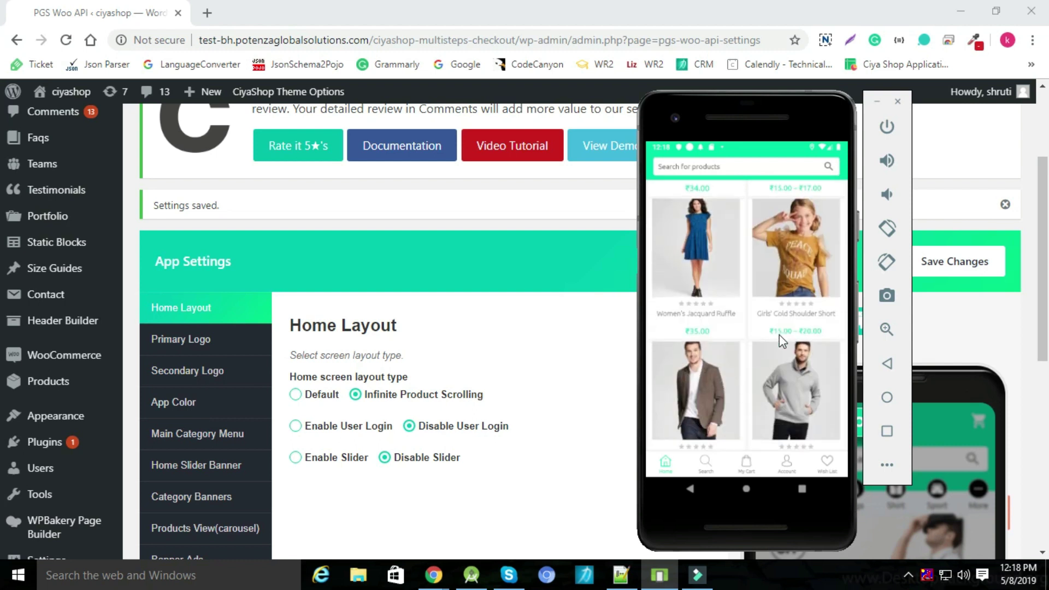
scroll(781, 339, down, 3)
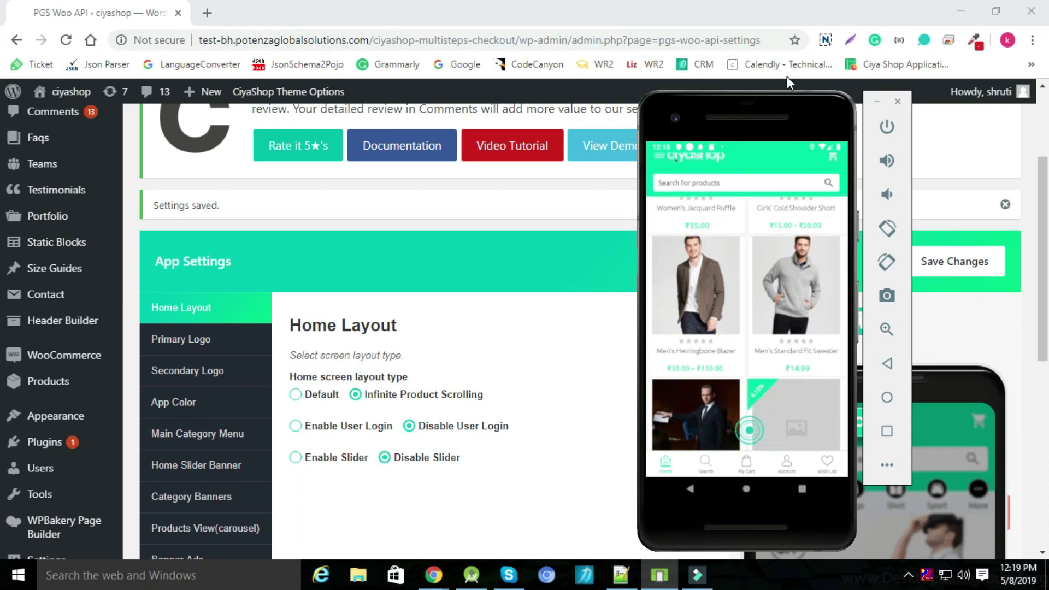
scroll(754, 289, down, 2)
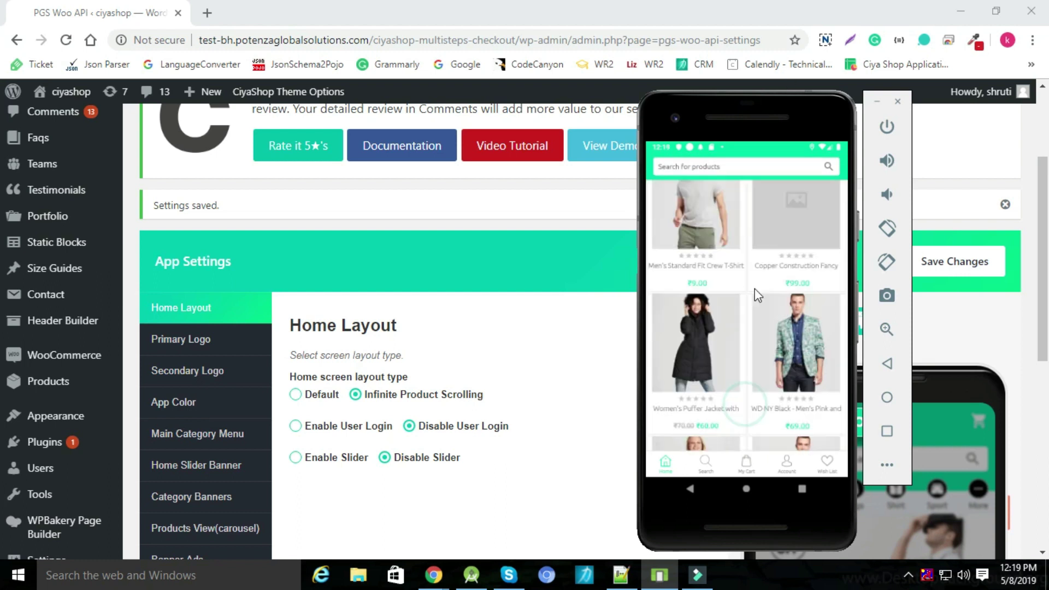
scroll(757, 317, down, 4)
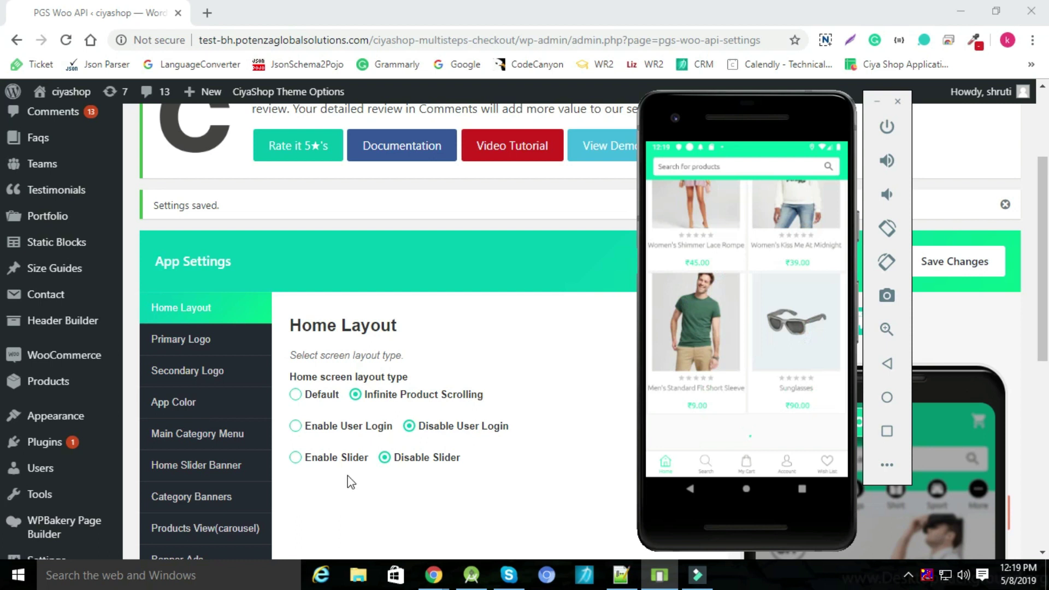
Step: Select Enable User Login alongside Infinite Product Scrolling and save the settings
click(295, 425)
click(951, 263)
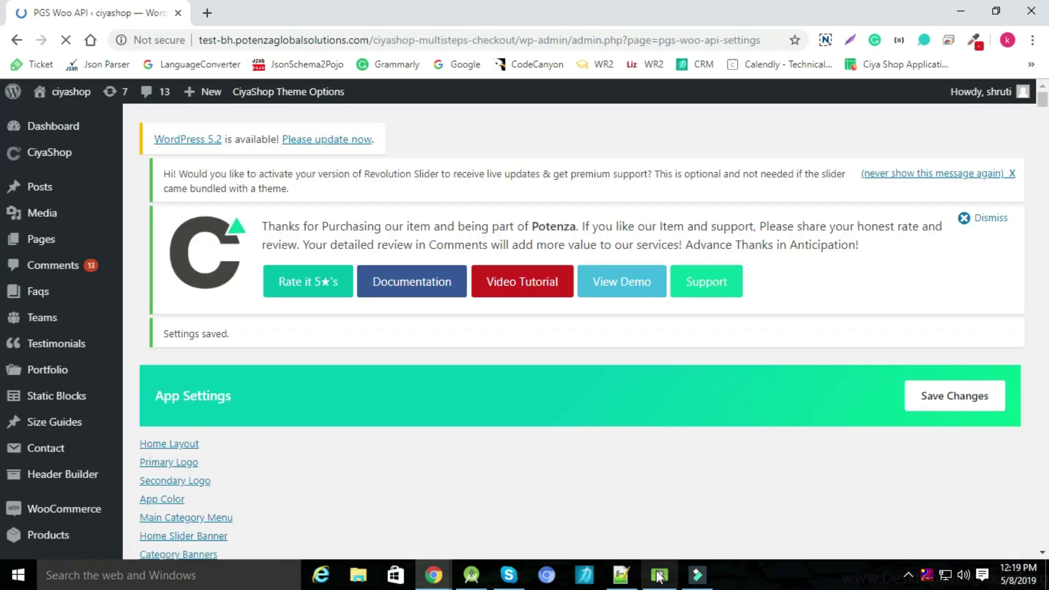
scroll(582, 509, down, 3)
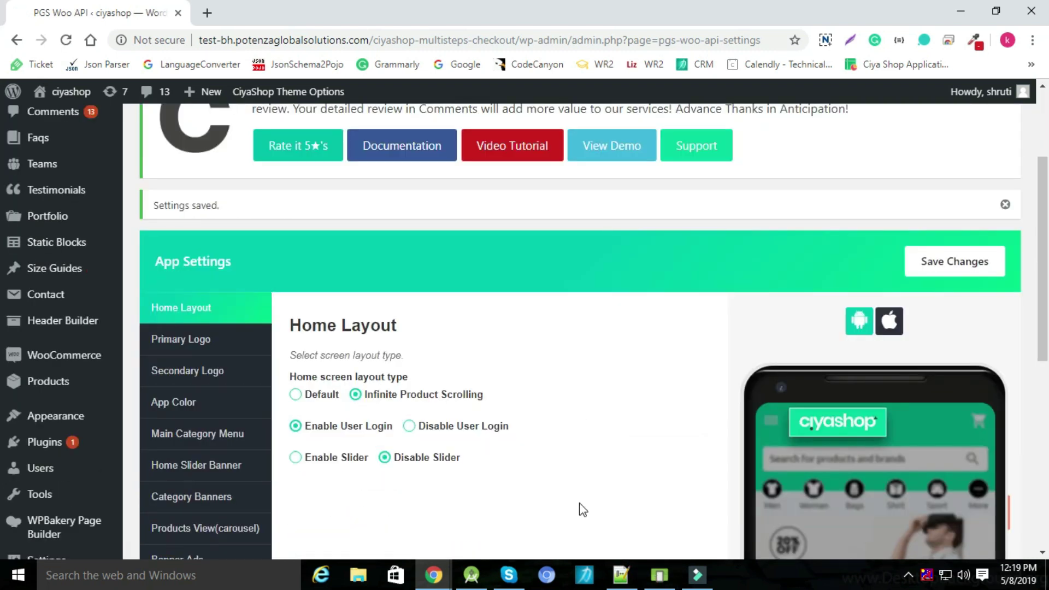
Step: Exit and relaunch CiyaShop from the app drawer, reaching its new login screen
click(660, 575)
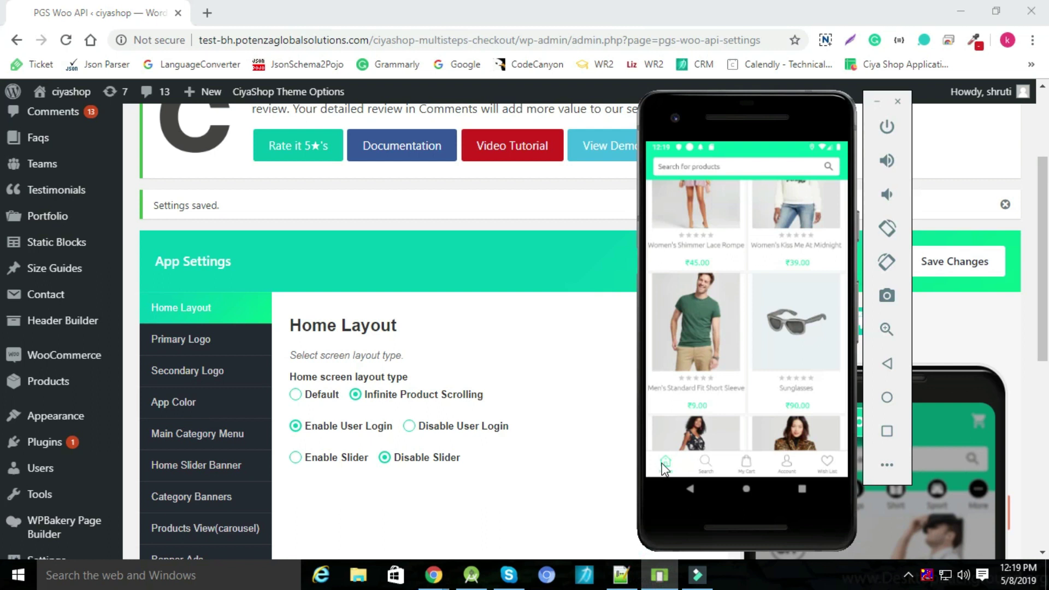
click(690, 491)
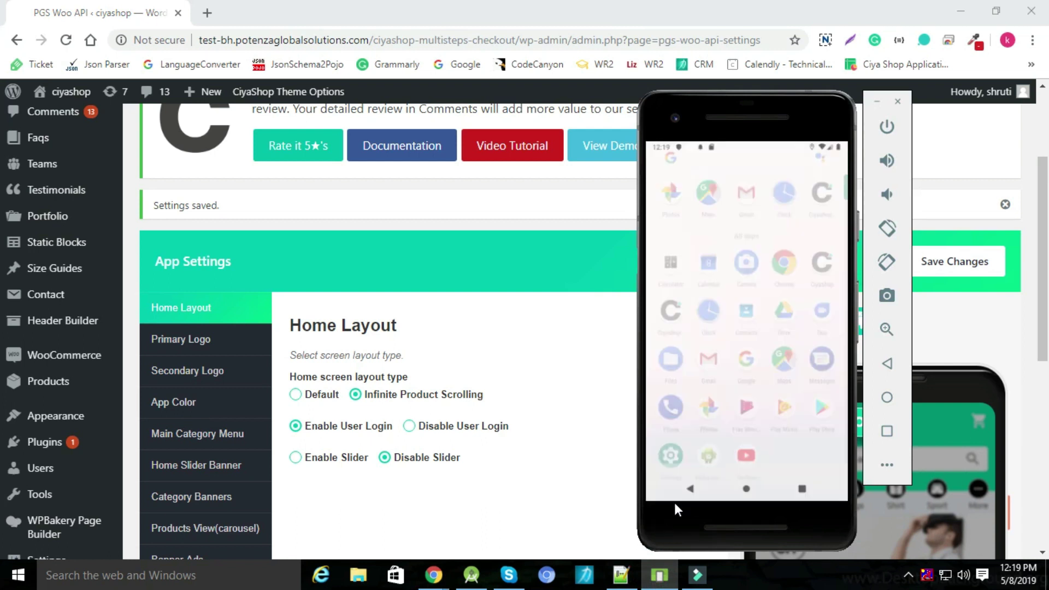
drag(674, 501, 671, 301)
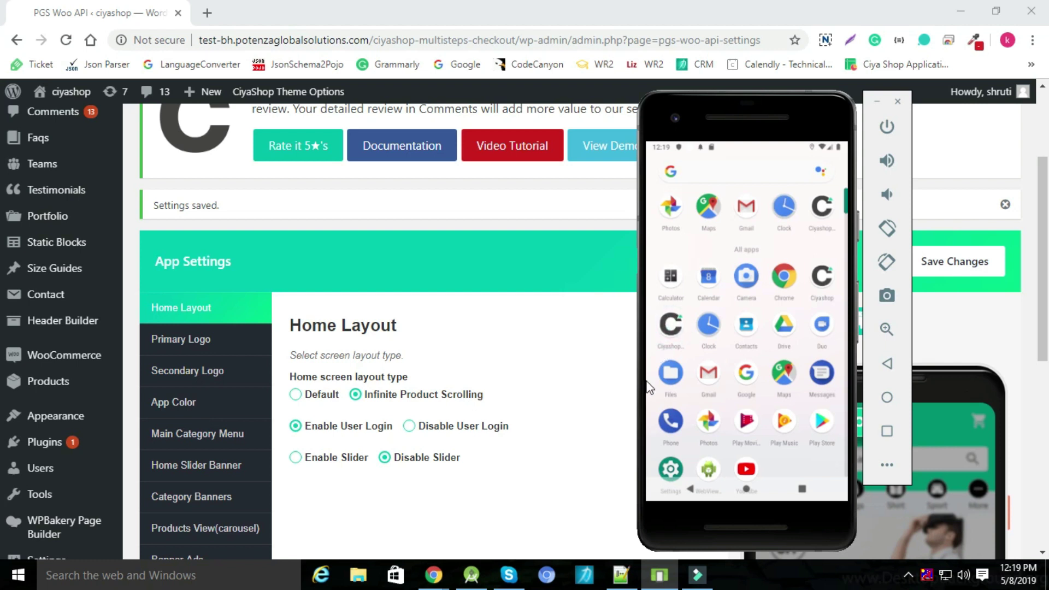
click(670, 325)
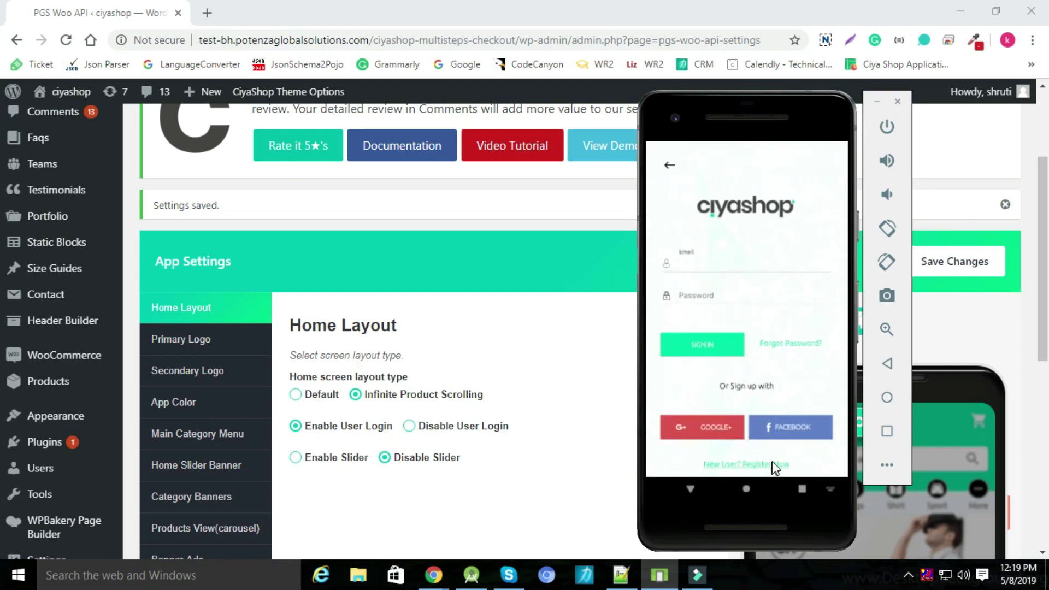
click(691, 491)
Step: Relaunch CiyaShop once more and start signing in with Facebook
click(689, 492)
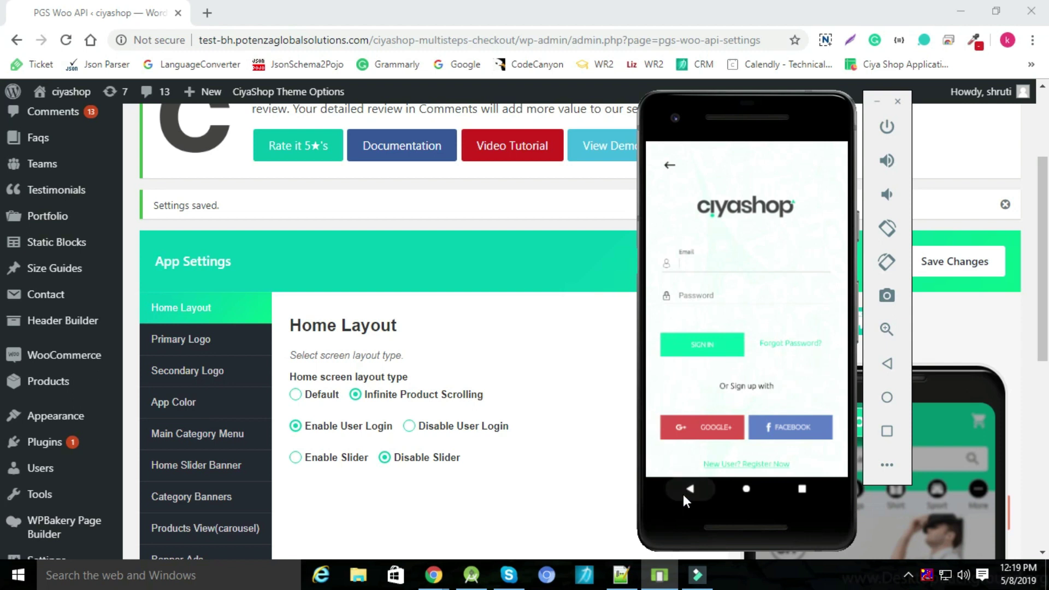
click(671, 326)
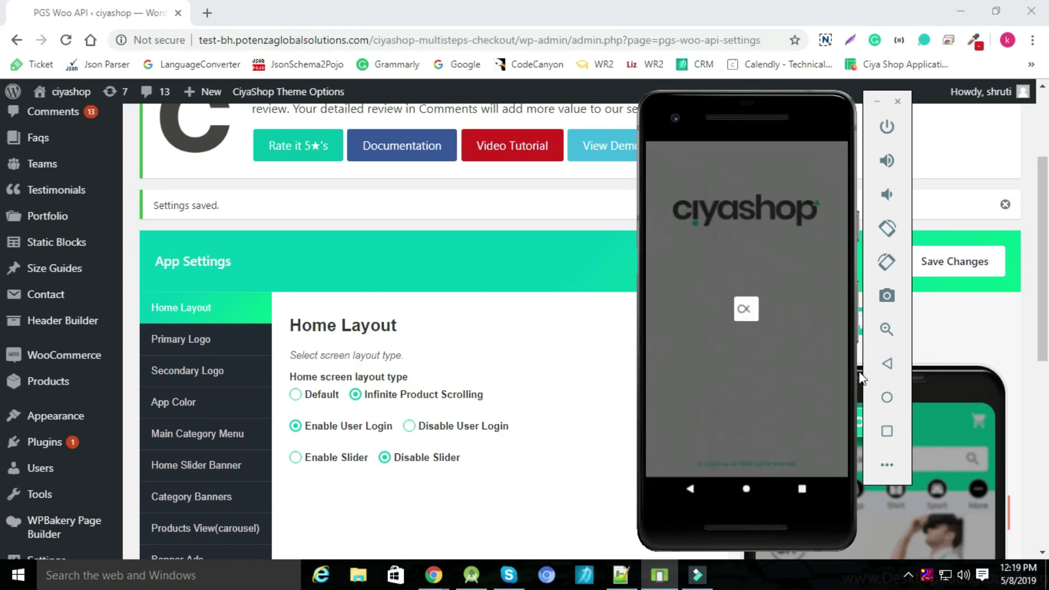
click(692, 491)
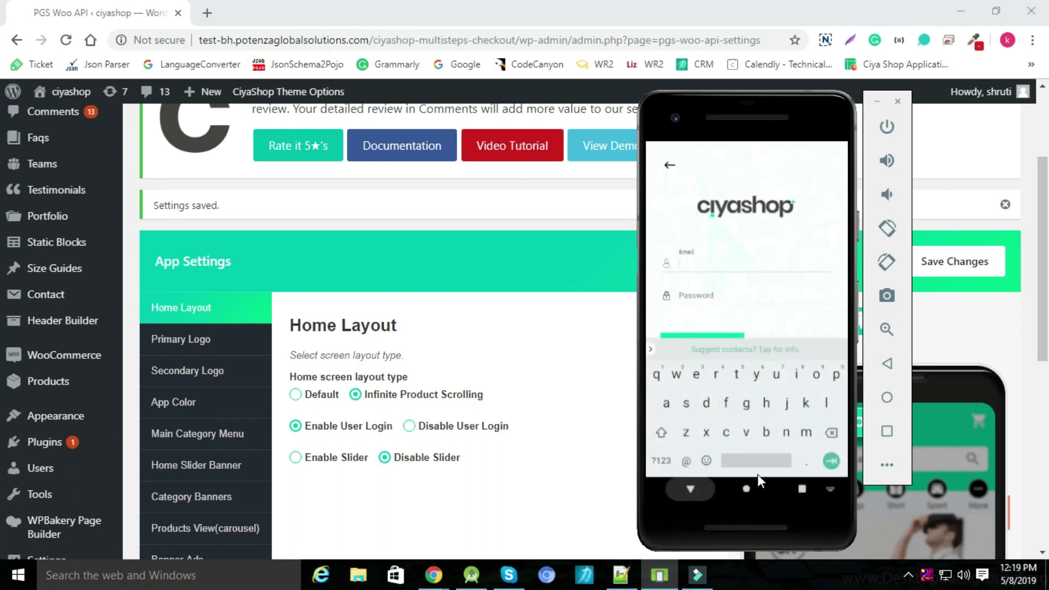
click(804, 424)
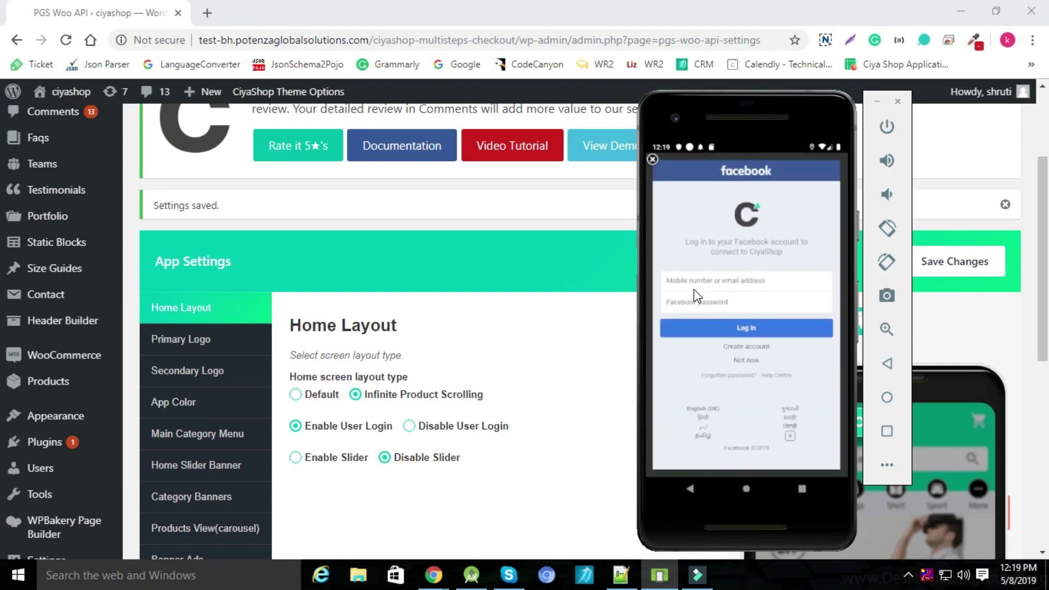
Step: Enter the Facebook account credentials, log in, and continue to the product home screen
click(688, 281)
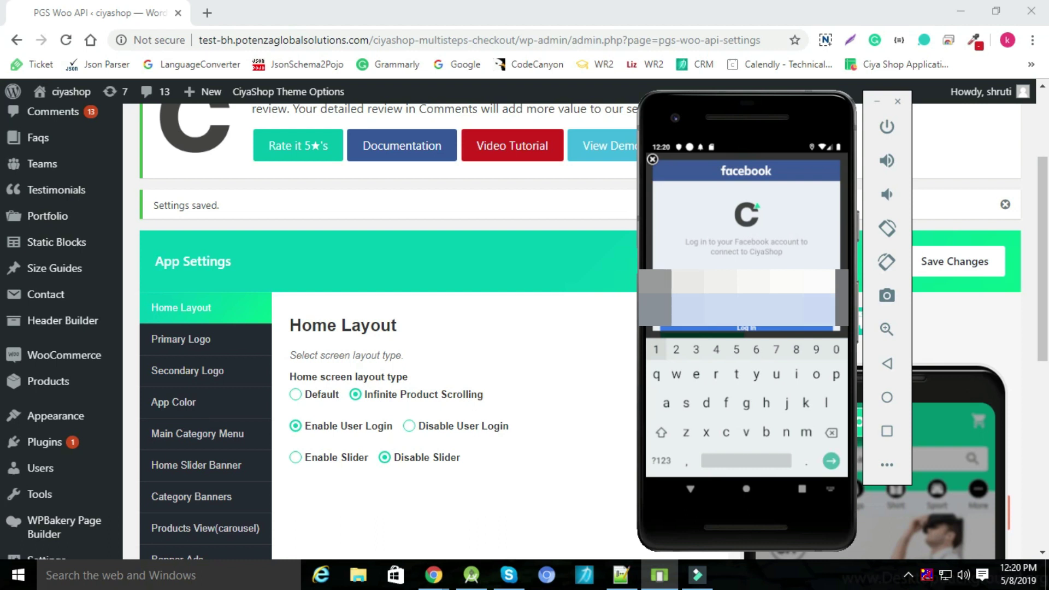
click(693, 329)
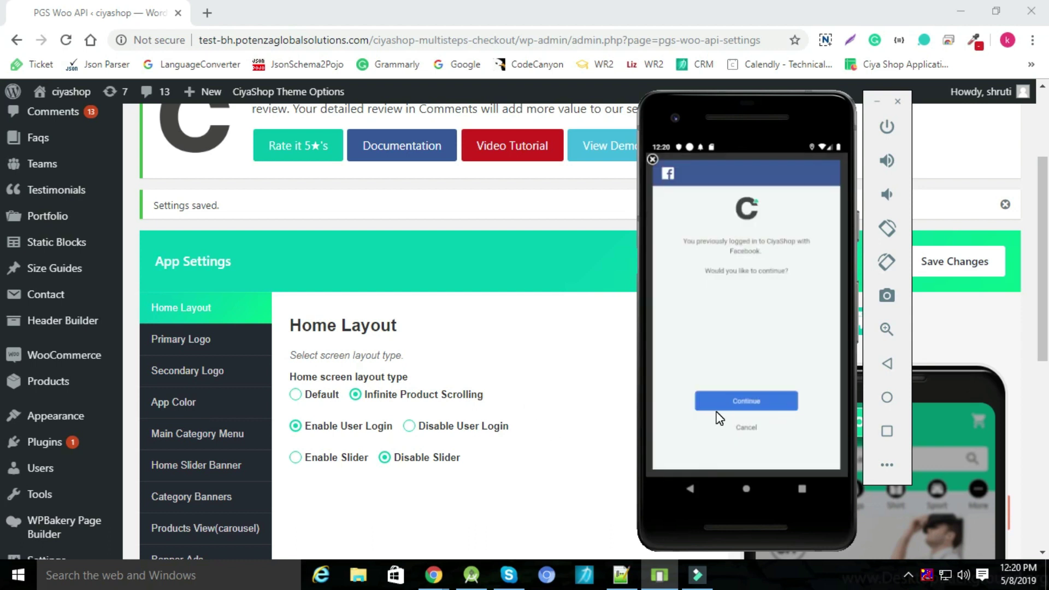
click(716, 409)
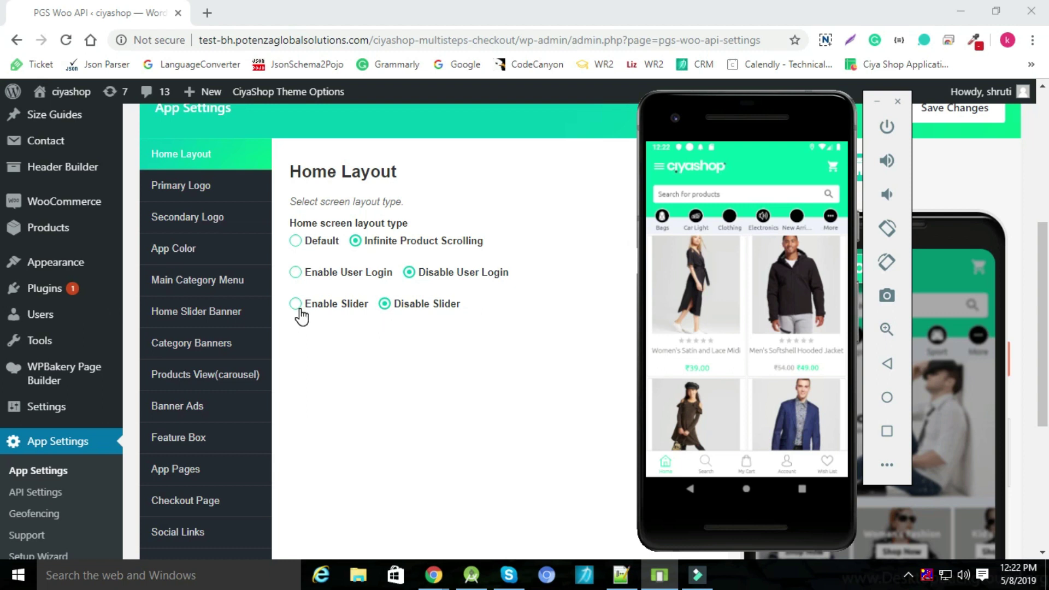
Step: Select Enable Slider in the CiyaShop app settings and save the changes
click(299, 311)
click(955, 107)
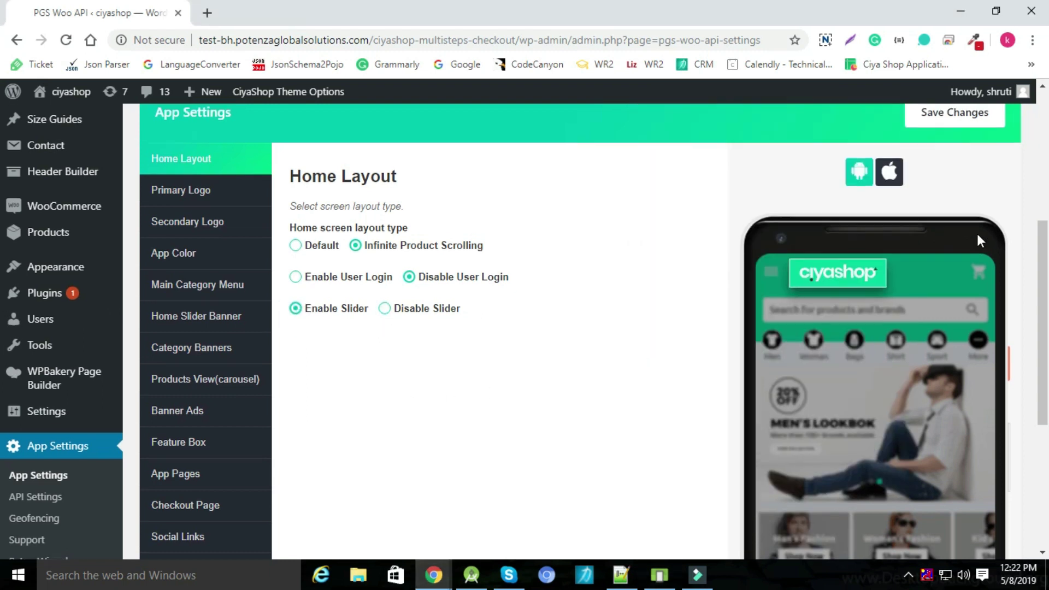
click(981, 186)
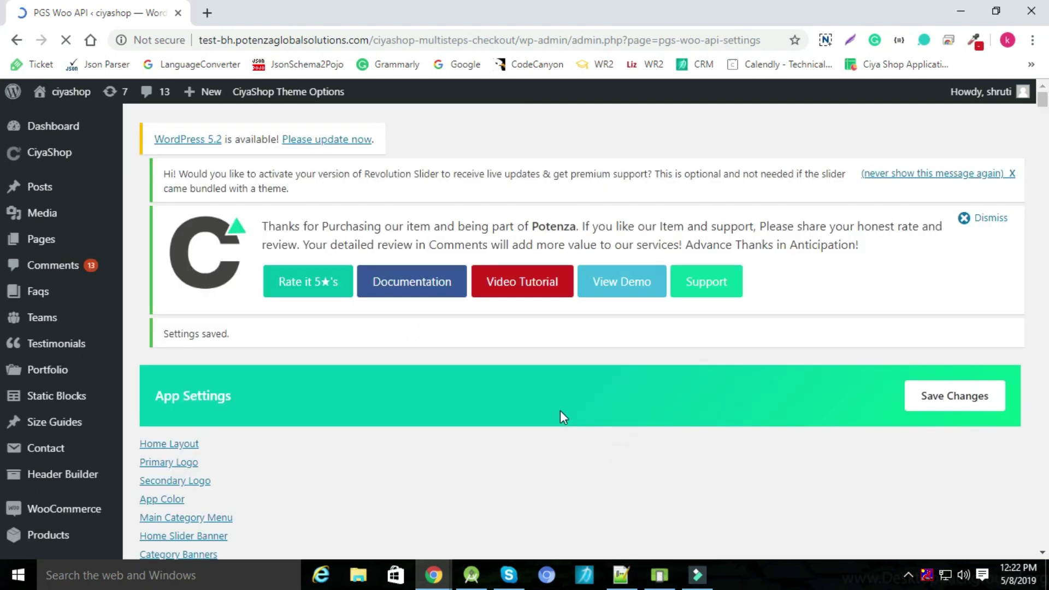
scroll(560, 411, down, 5)
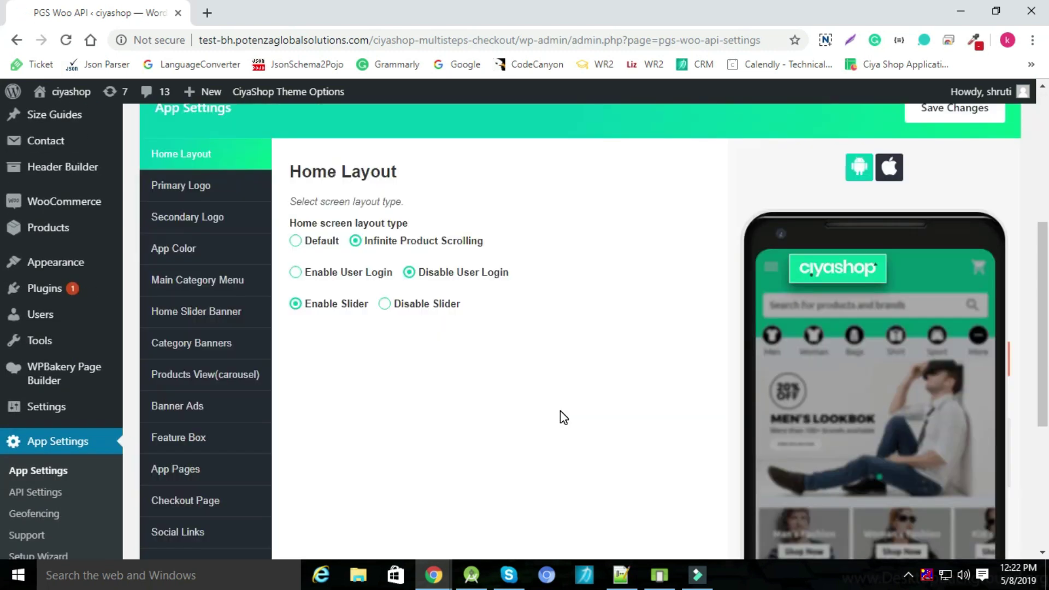
scroll(560, 411, down, 1)
click(659, 575)
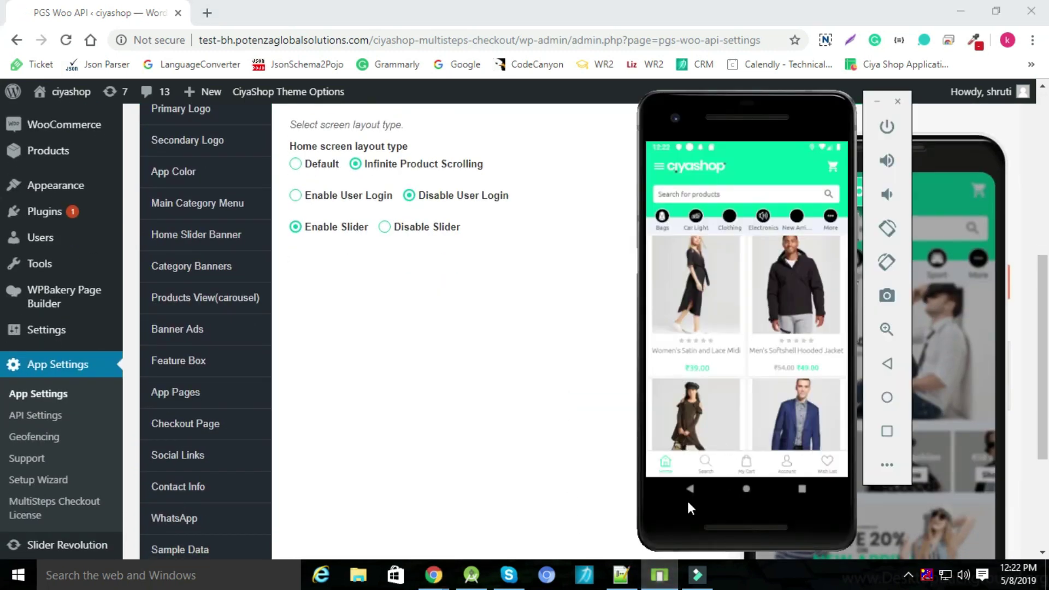
Step: Restart CiyaShop, skip onboarding, then exit and relaunch it again from the app drawer
click(690, 489)
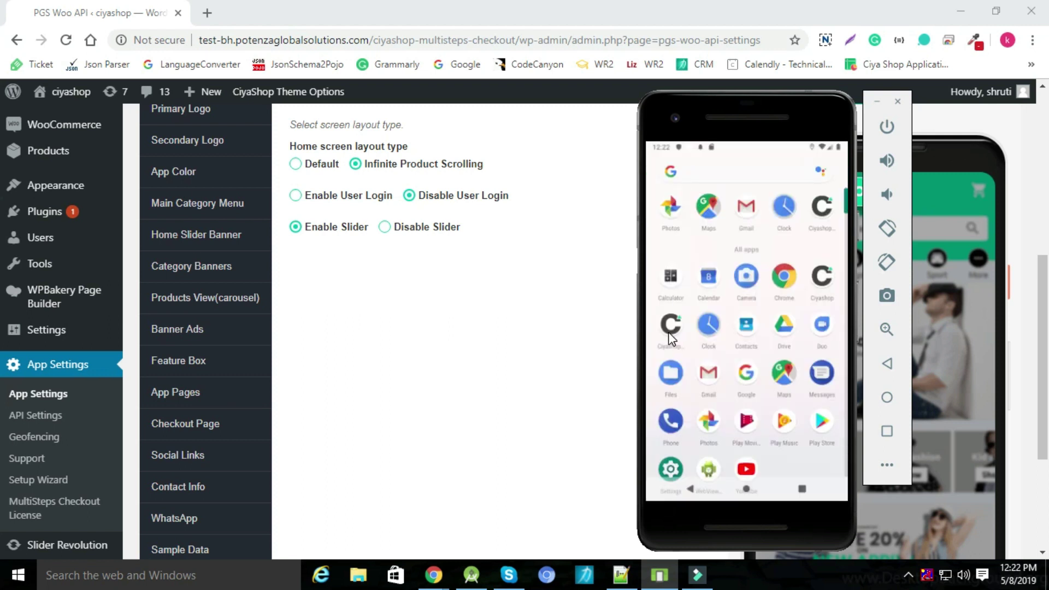
click(670, 327)
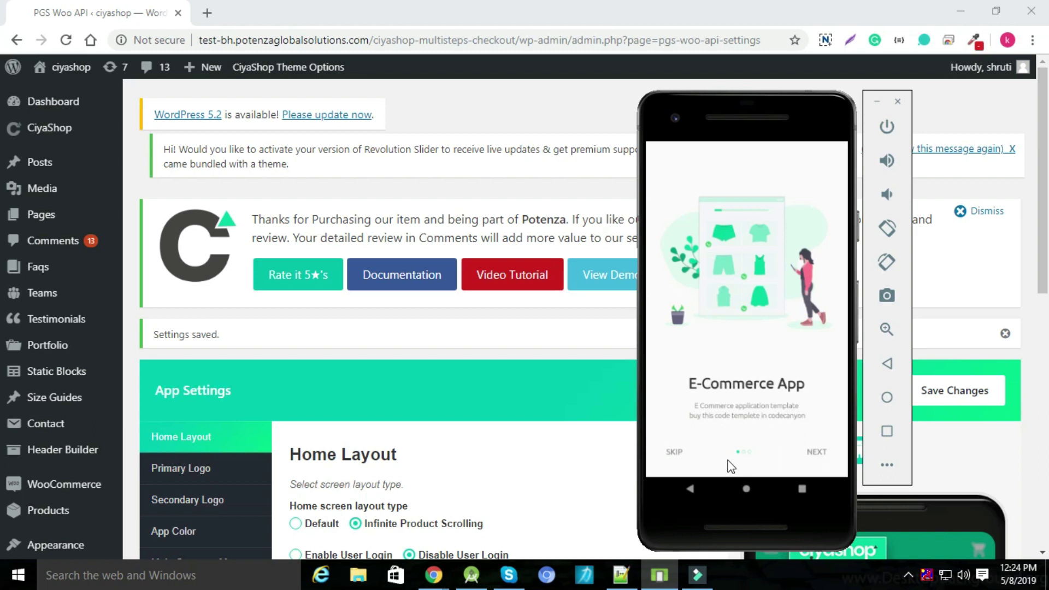
click(673, 452)
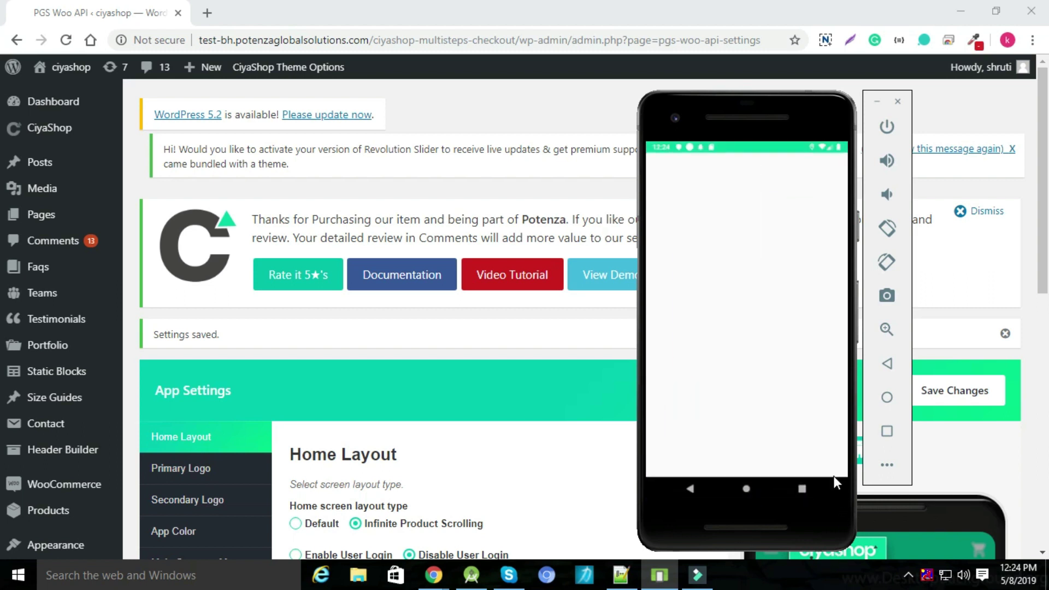
scroll(492, 417, down, 4)
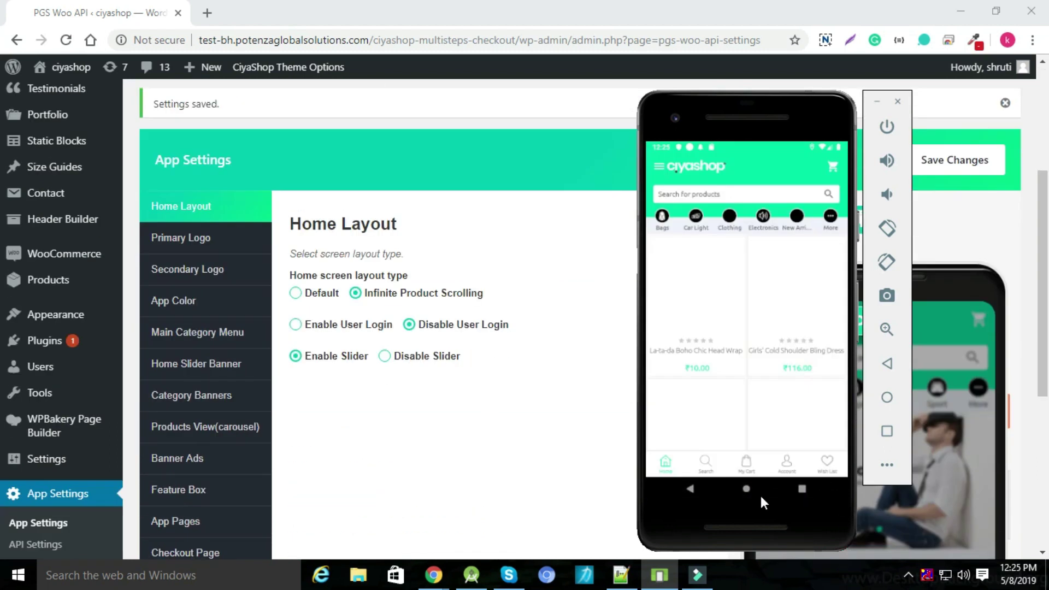
click(693, 489)
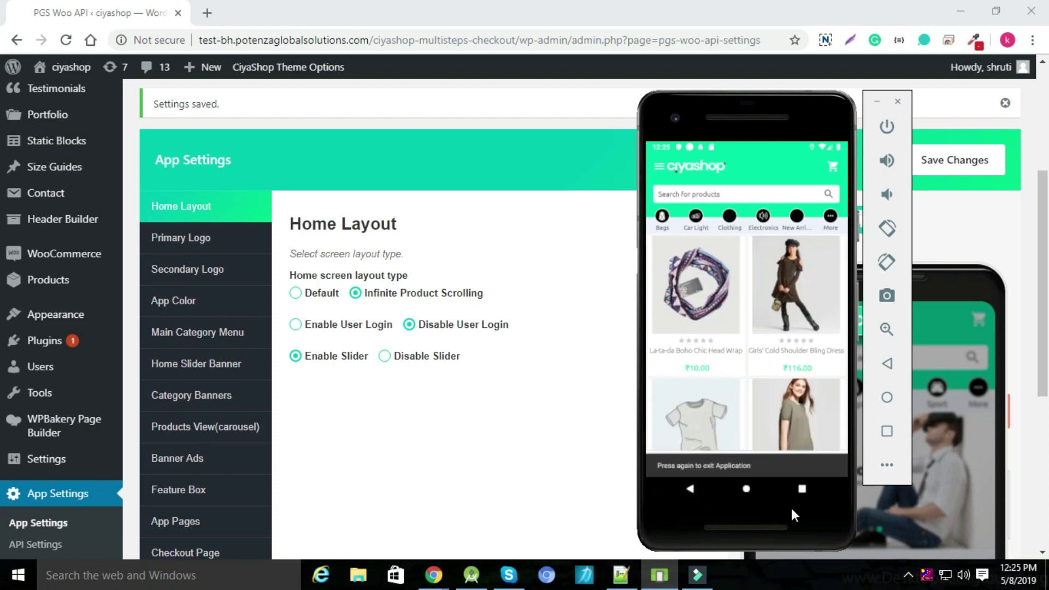
click(693, 489)
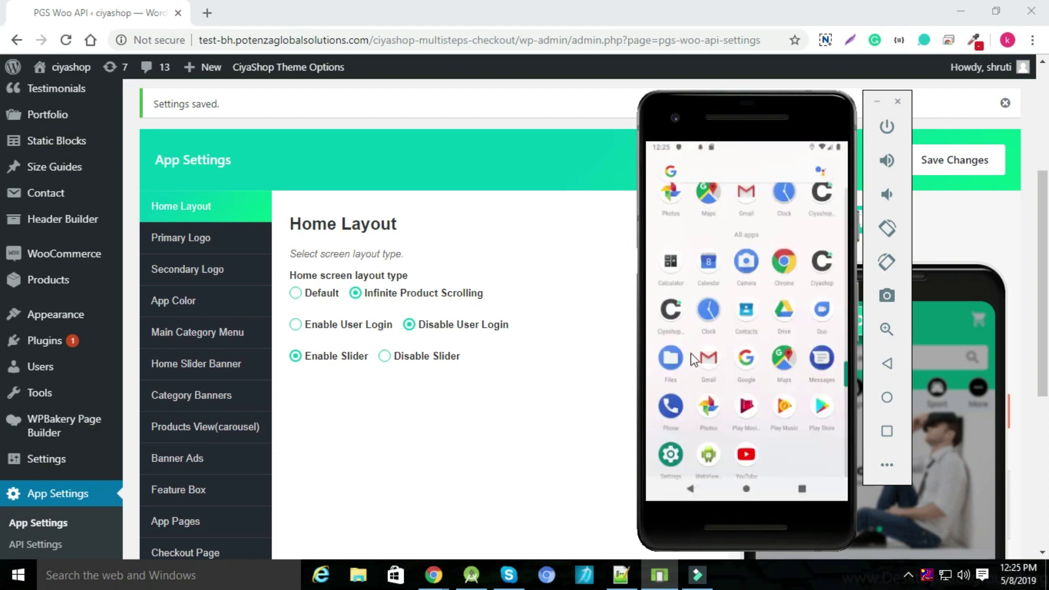
click(671, 311)
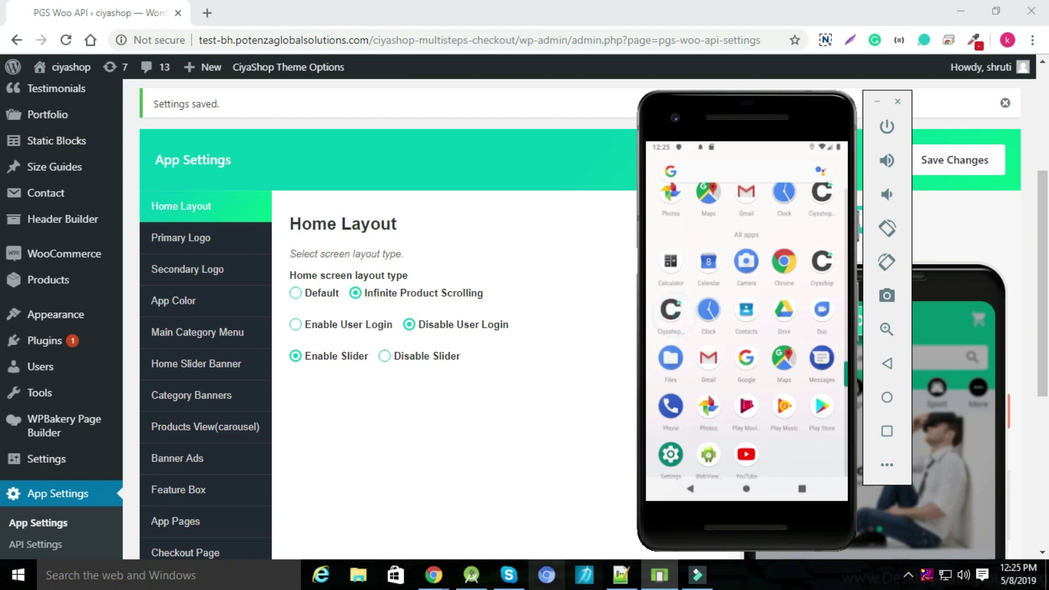